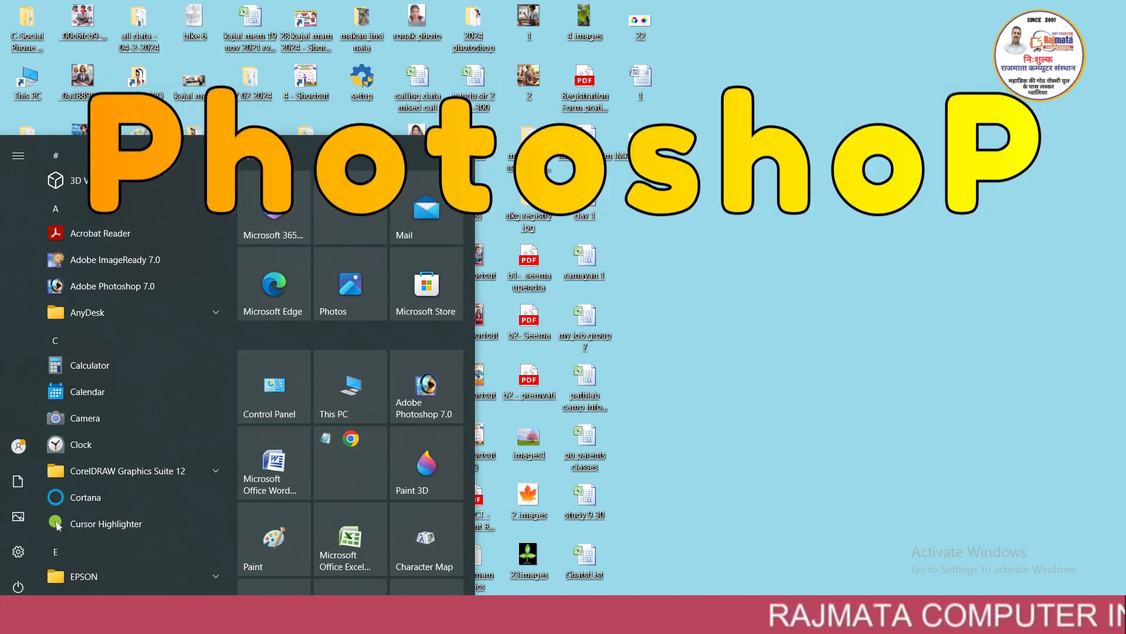
Step: Launch Adobe Photoshop and bring up k1 (45).jpg together with the photo of the girl on the sunset road
{"action": "type", "text": "PHOTO"}
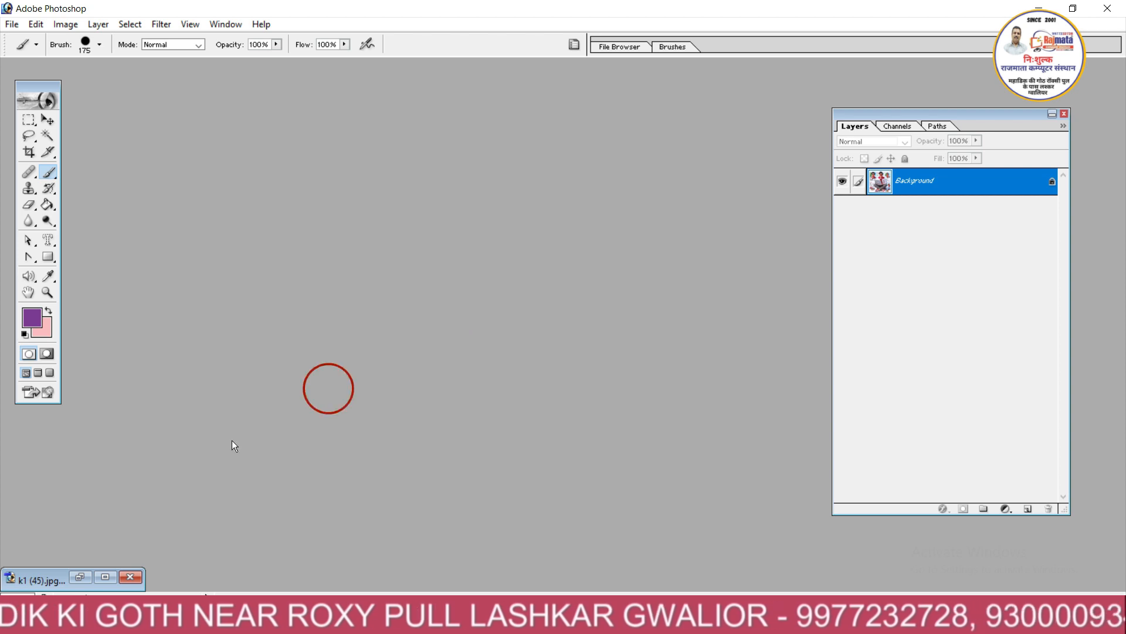
{"action": "left_click", "coordinate": [90, 573]}
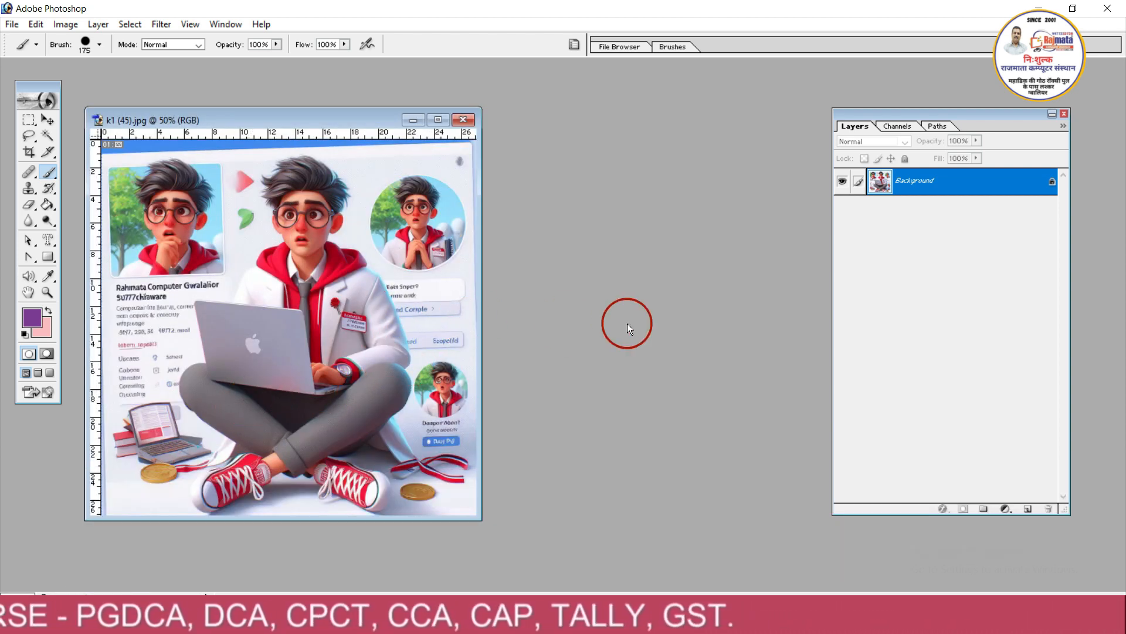
{"action": "key", "text": "ctrl+o"}
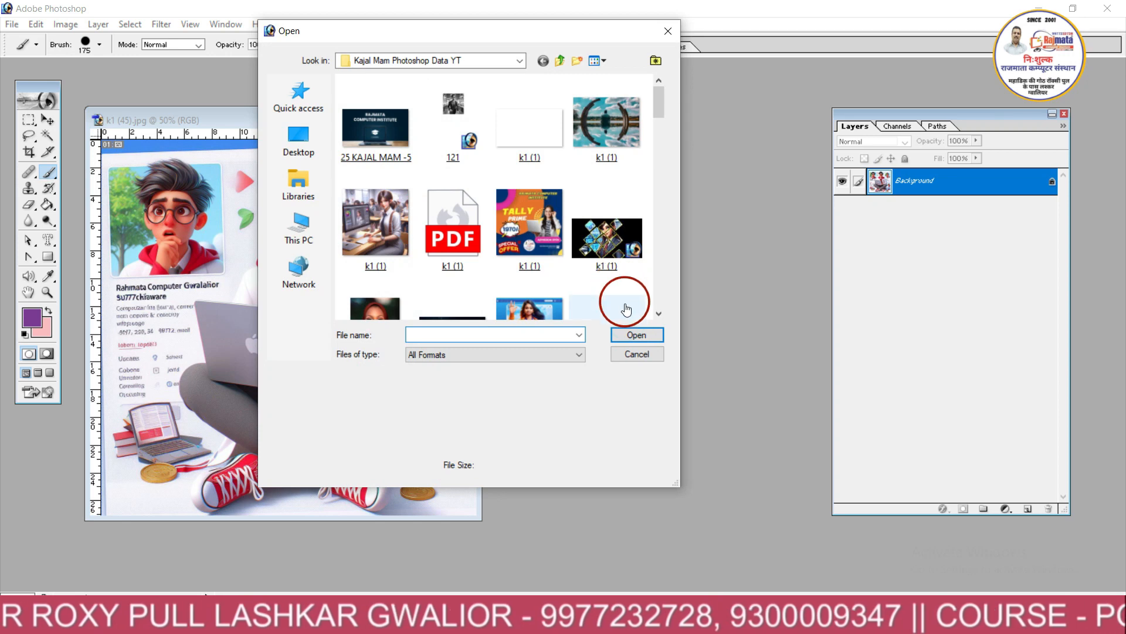
{"action": "left_click", "coordinate": [659, 313]}
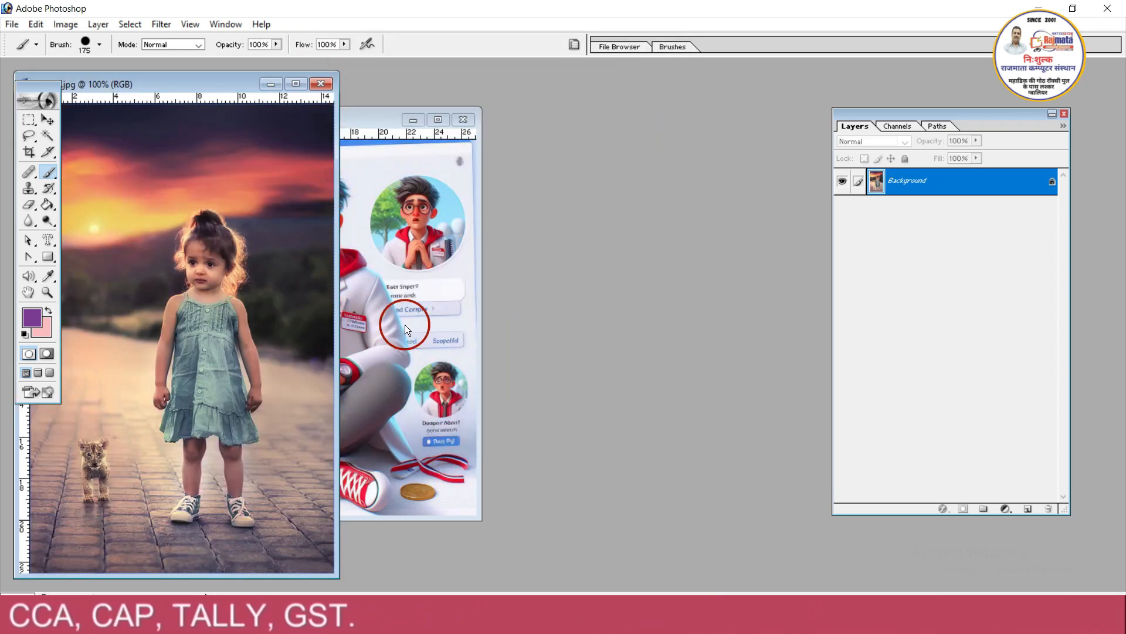
Step: Create a white RGB document with the 1920 x 1080 HDTV 1080i preset and move its window clear of the tools
{"action": "key", "text": "ctrl+n"}
{"action": "left_click", "coordinate": [412, 187]}
{"action": "left_click", "coordinate": [435, 493]}
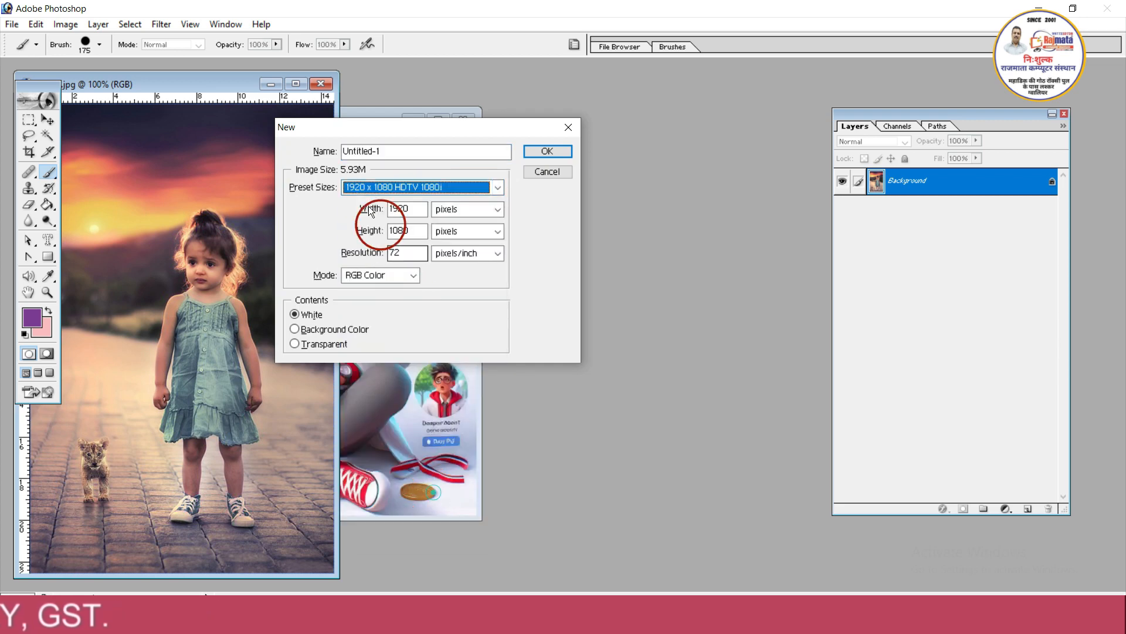
{"action": "left_click", "coordinate": [544, 152]}
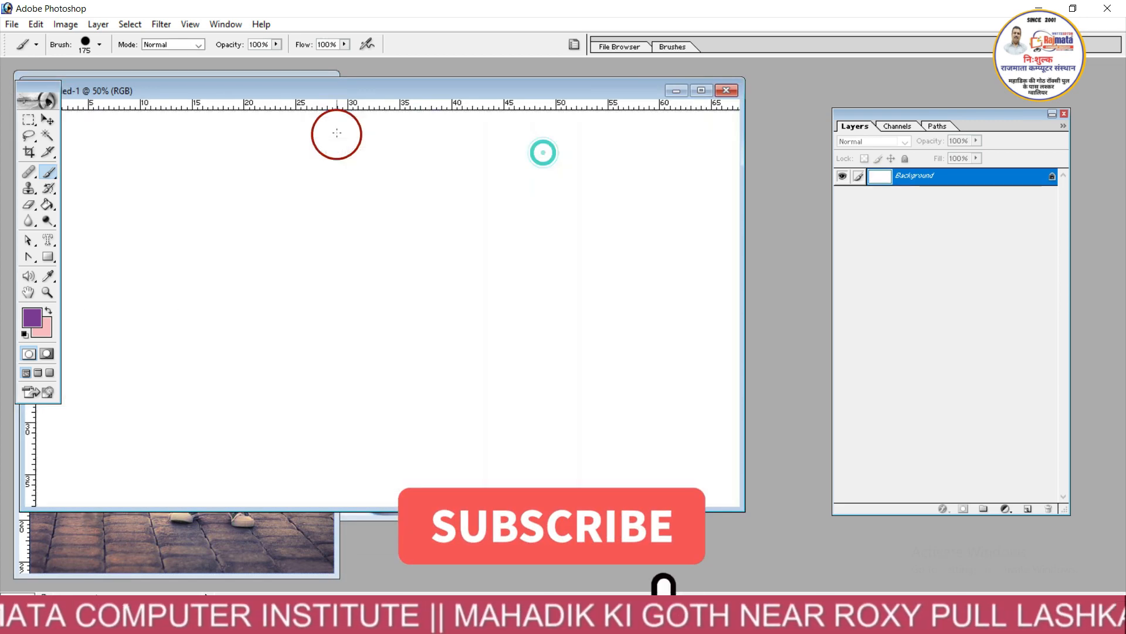
{"action": "left_click_drag", "start_coordinate": [315, 92], "coordinate": [479, 91]}
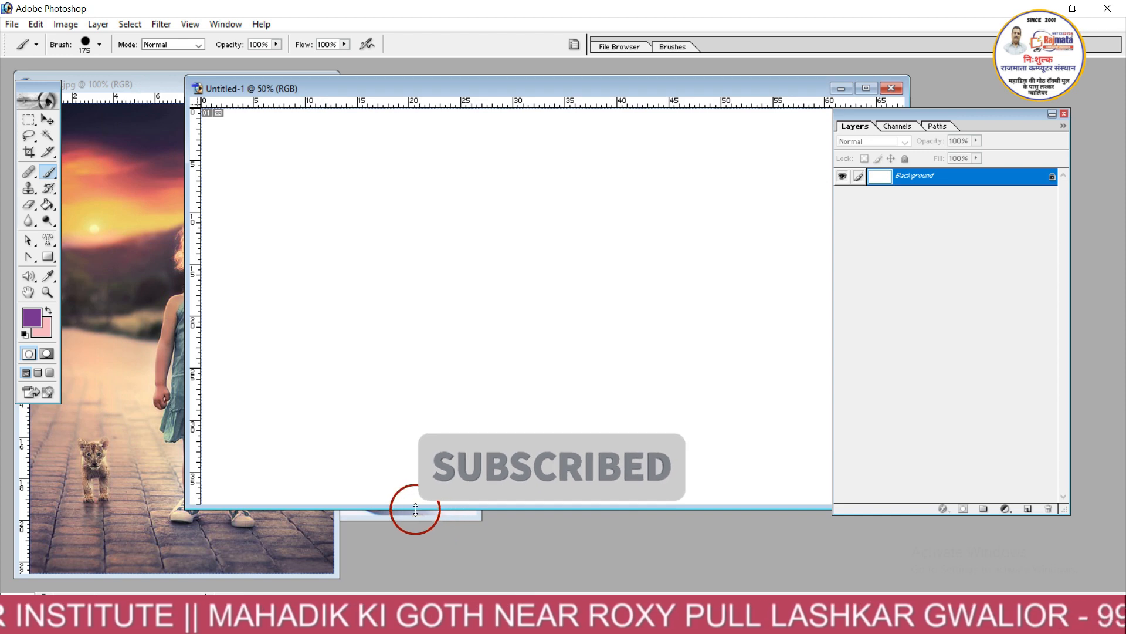
Step: Copy the k1 (45).jpg image into Untitled-1 with the Move tool and place it on the left side of the canvas
{"action": "left_click_drag", "start_coordinate": [416, 508], "coordinate": [370, 509]}
{"action": "left_click", "coordinate": [357, 513]}
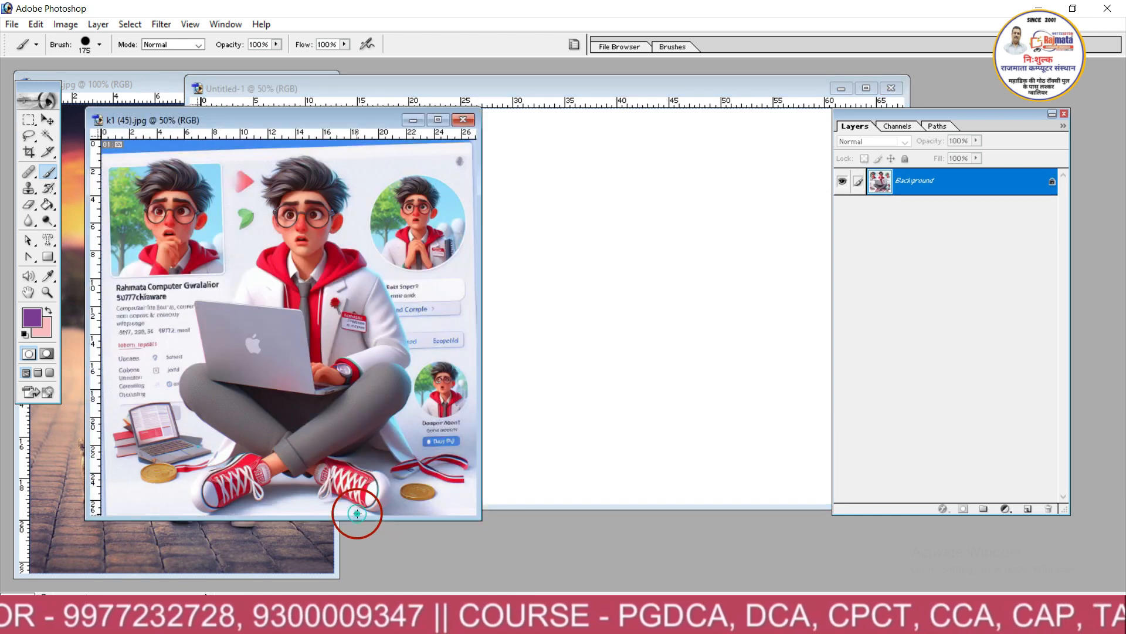
{"action": "left_click", "coordinate": [49, 122]}
{"action": "left_click_drag", "start_coordinate": [280, 263], "coordinate": [580, 190]}
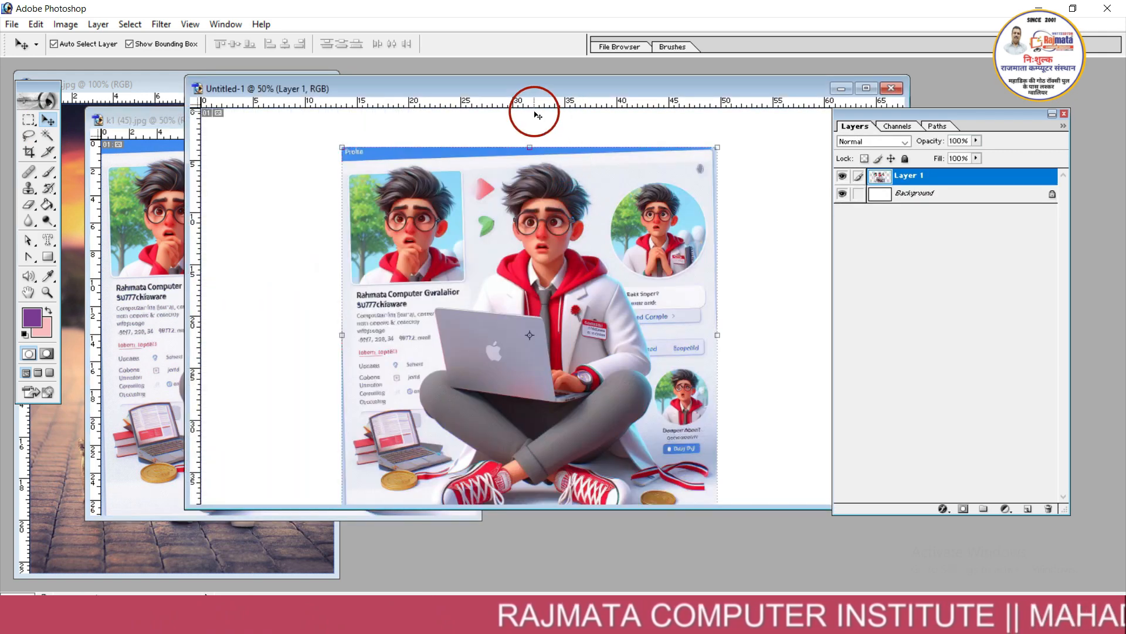
{"action": "left_click_drag", "start_coordinate": [499, 86], "coordinate": [456, 100]}
{"action": "left_click_drag", "start_coordinate": [487, 302], "coordinate": [373, 264]}
{"action": "left_click_drag", "start_coordinate": [452, 105], "coordinate": [350, 88]}
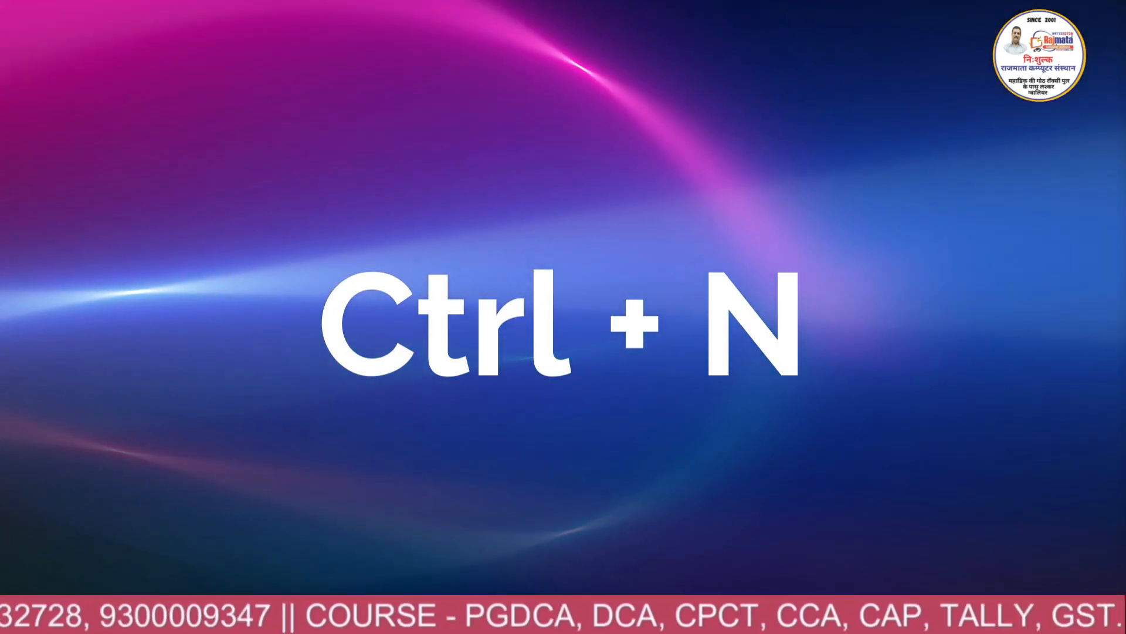
Step: Create a second white document with the 1920 x 1080 HDTV 1080i preset and move its window beside Untitled-1
{"action": "key", "text": "ctrl+n"}
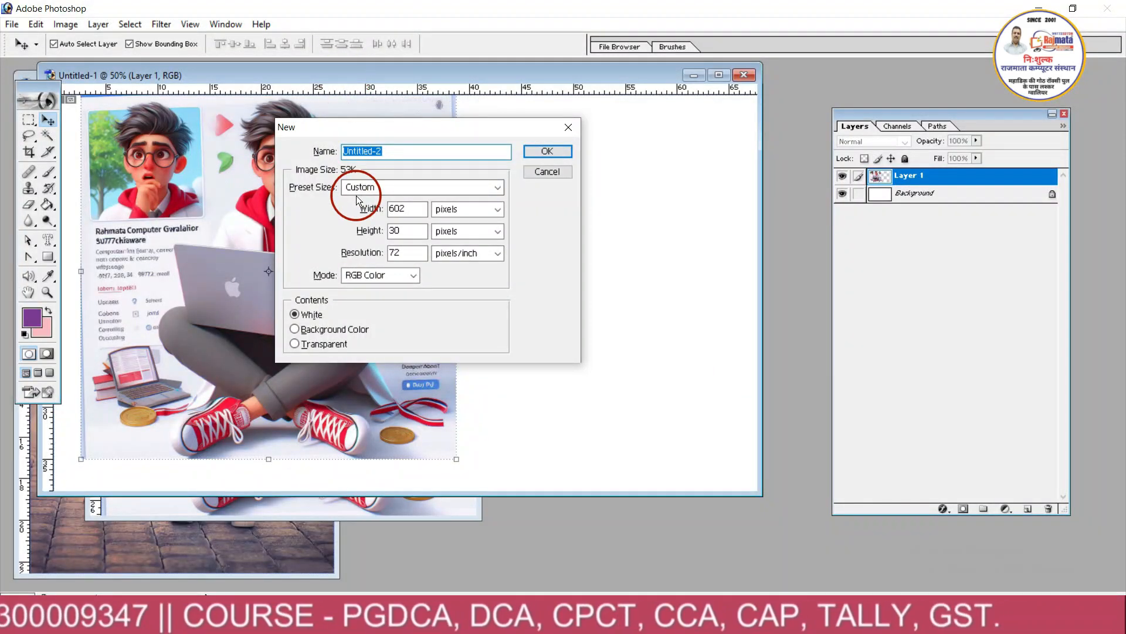
{"action": "left_click", "coordinate": [356, 189]}
{"action": "left_click", "coordinate": [357, 189]}
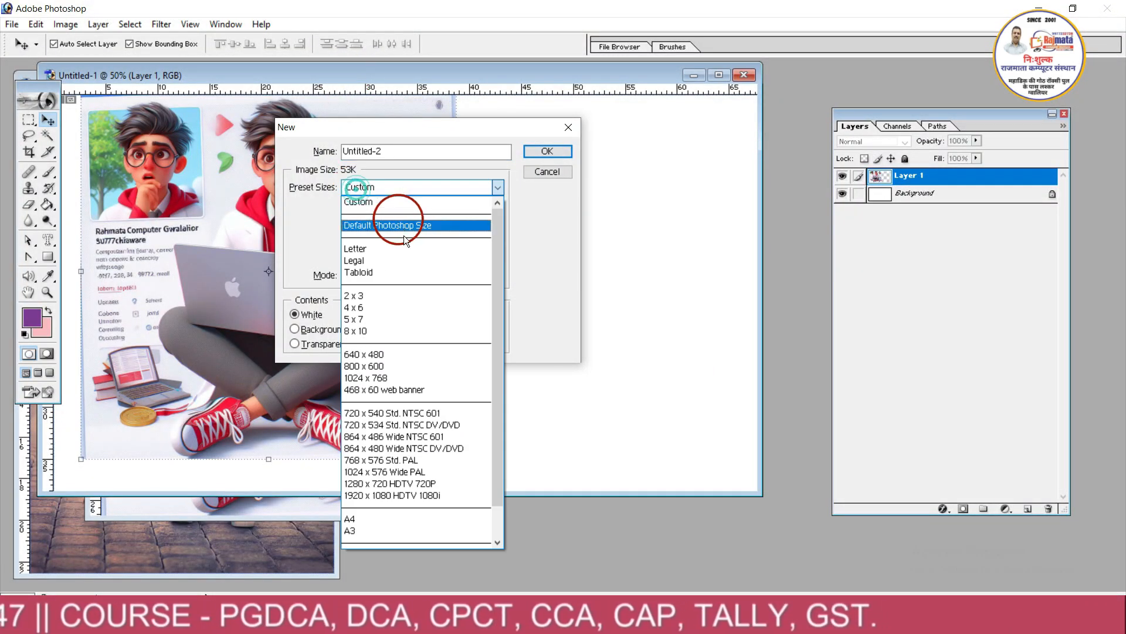
{"action": "left_click", "coordinate": [407, 500]}
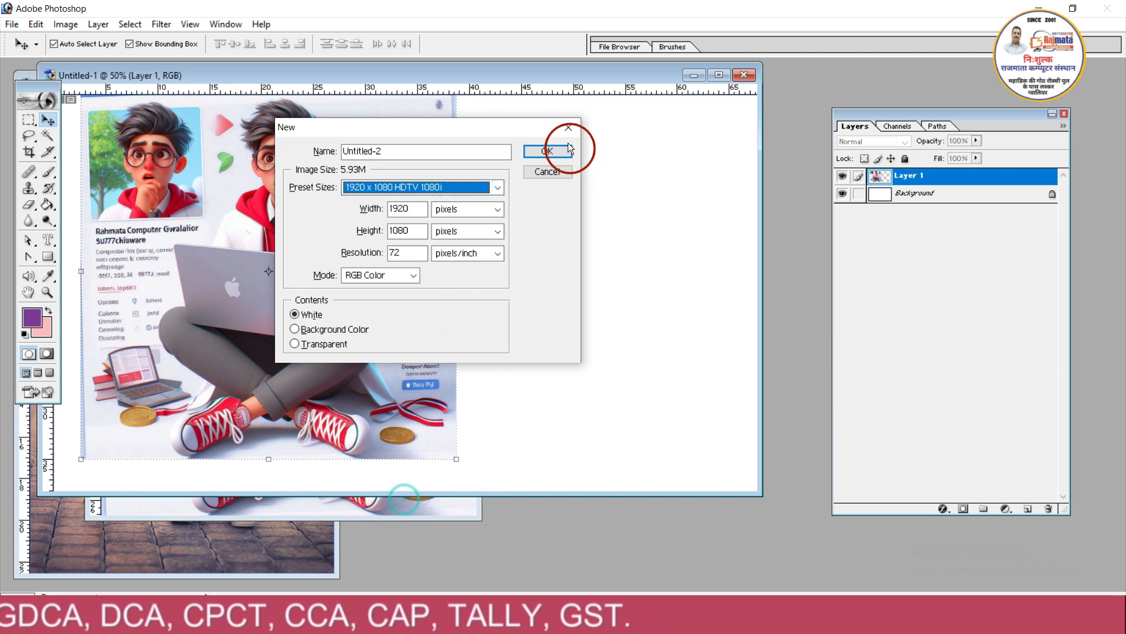
{"action": "left_click", "coordinate": [545, 152]}
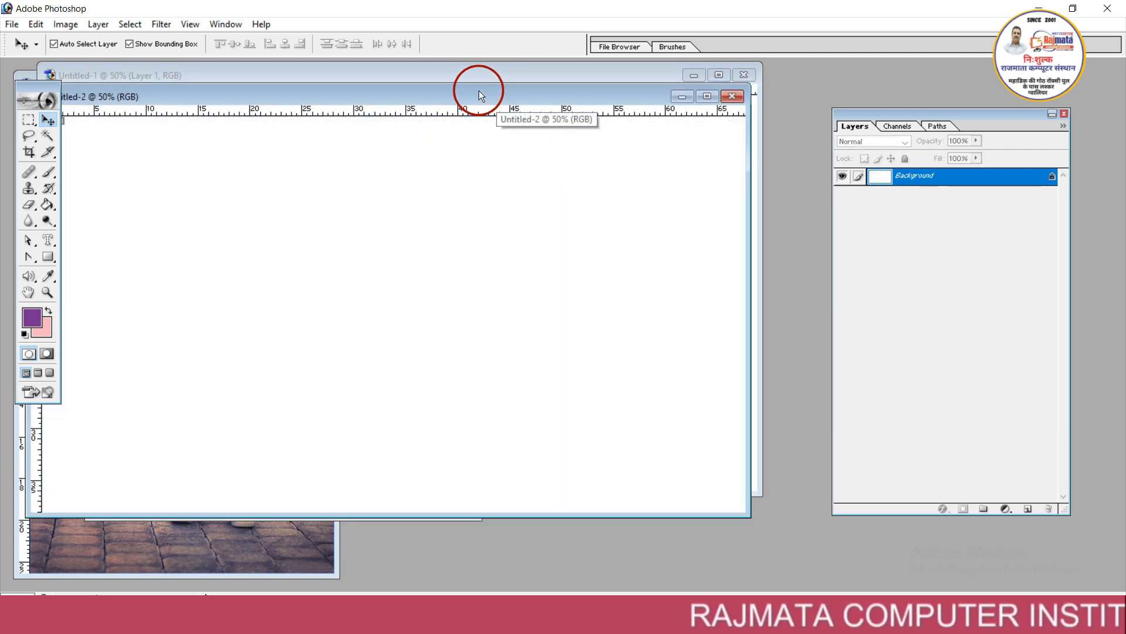
{"action": "left_click_drag", "start_coordinate": [479, 91], "coordinate": [924, 89]}
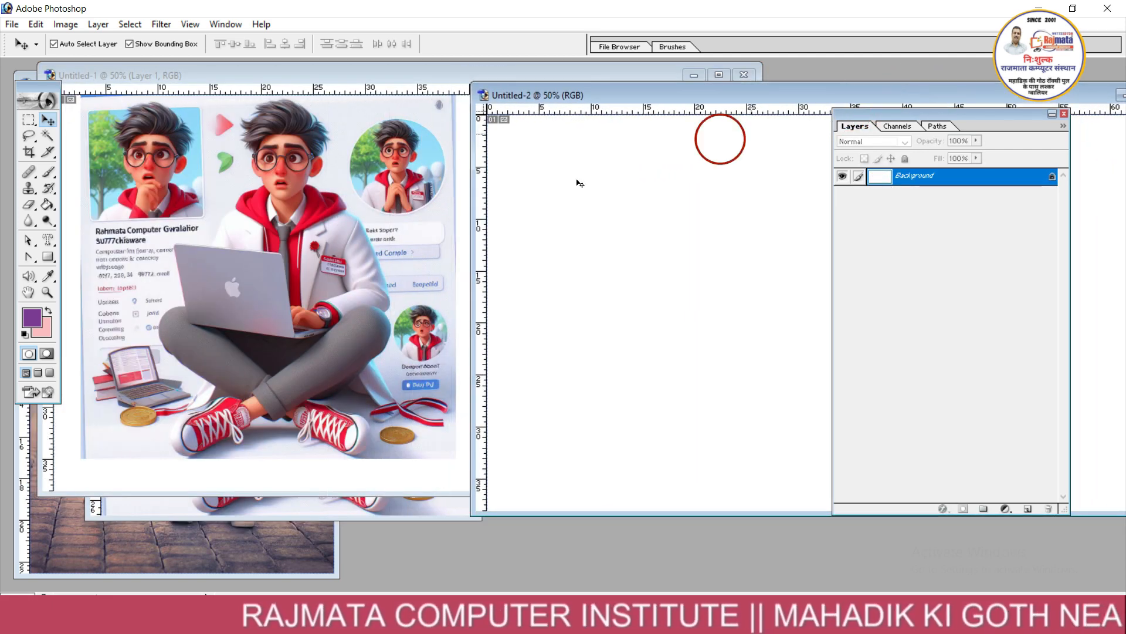
Step: Return to Untitled-1, enlarge its window and adjust the position of the picture on the canvas
{"action": "left_click", "coordinate": [315, 283]}
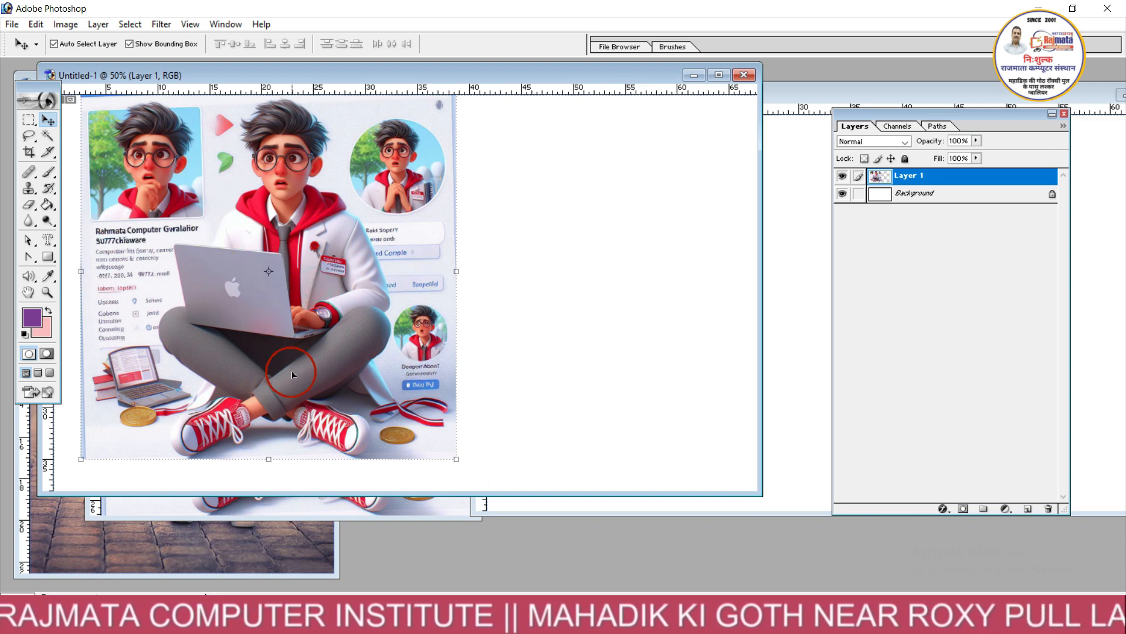
{"action": "left_click_drag", "start_coordinate": [312, 493], "coordinate": [305, 572]}
{"action": "left_click_drag", "start_coordinate": [280, 323], "coordinate": [285, 324]}
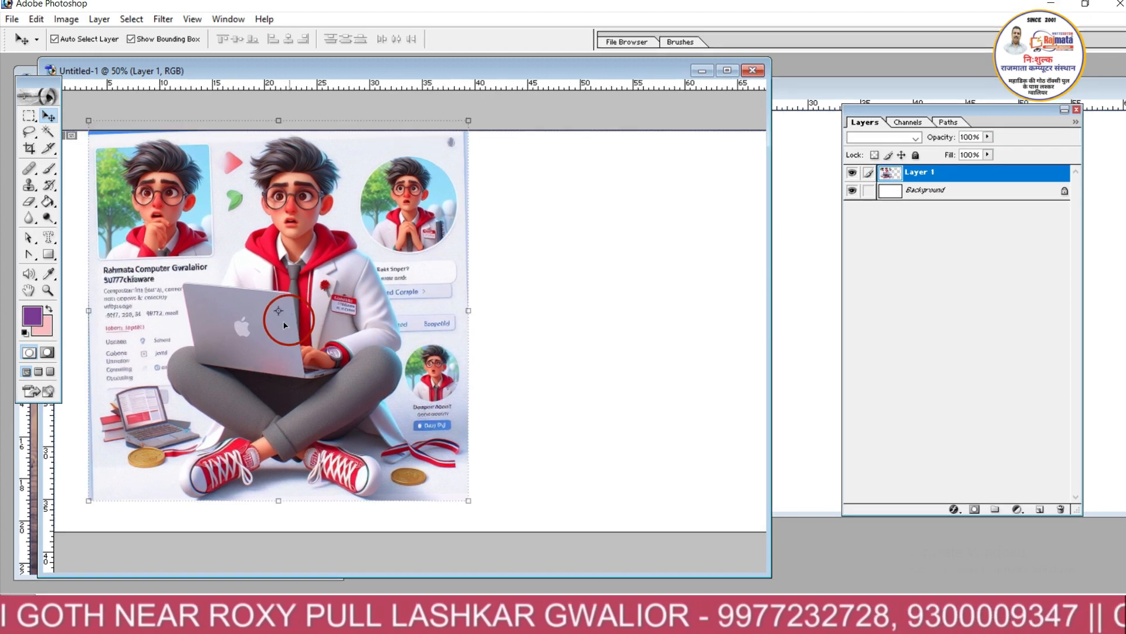
Step: Try the Move tool in Quick Mask mode on Untitled-1, return to Standard mode and deselect
{"action": "left_click", "coordinate": [47, 354]}
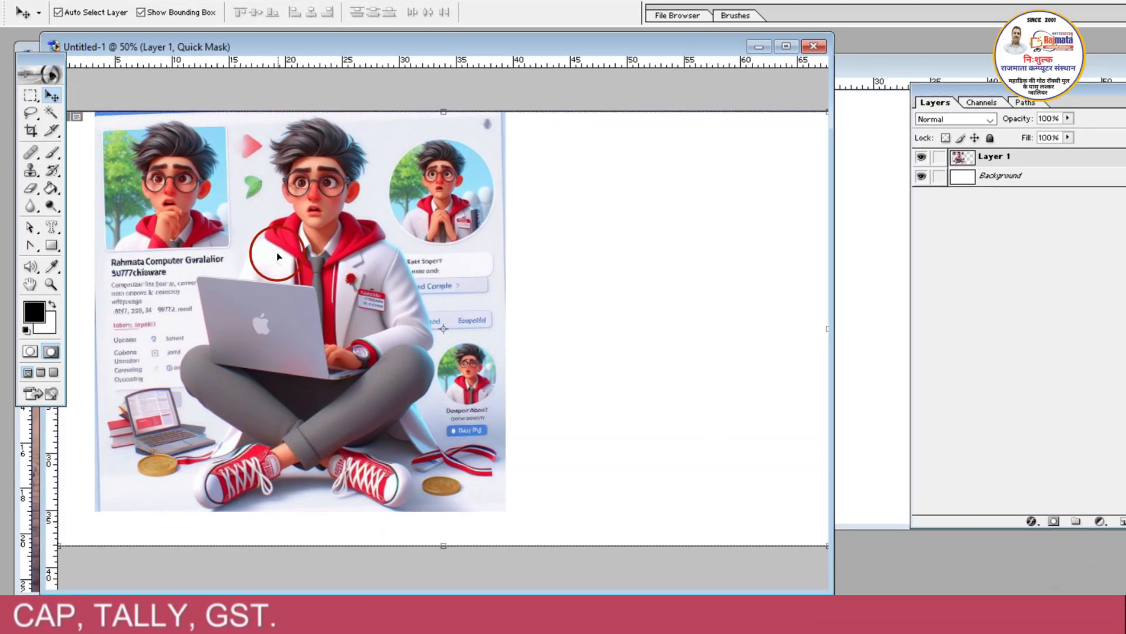
{"action": "left_click_drag", "start_coordinate": [276, 255], "coordinate": [658, 270]}
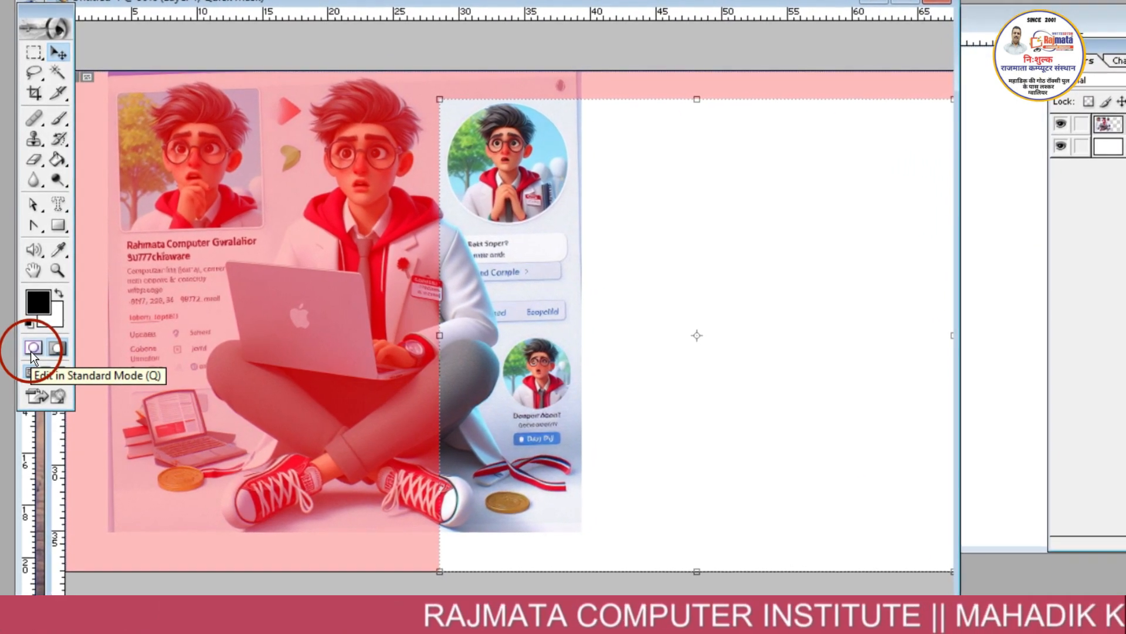
{"action": "left_click", "coordinate": [33, 348]}
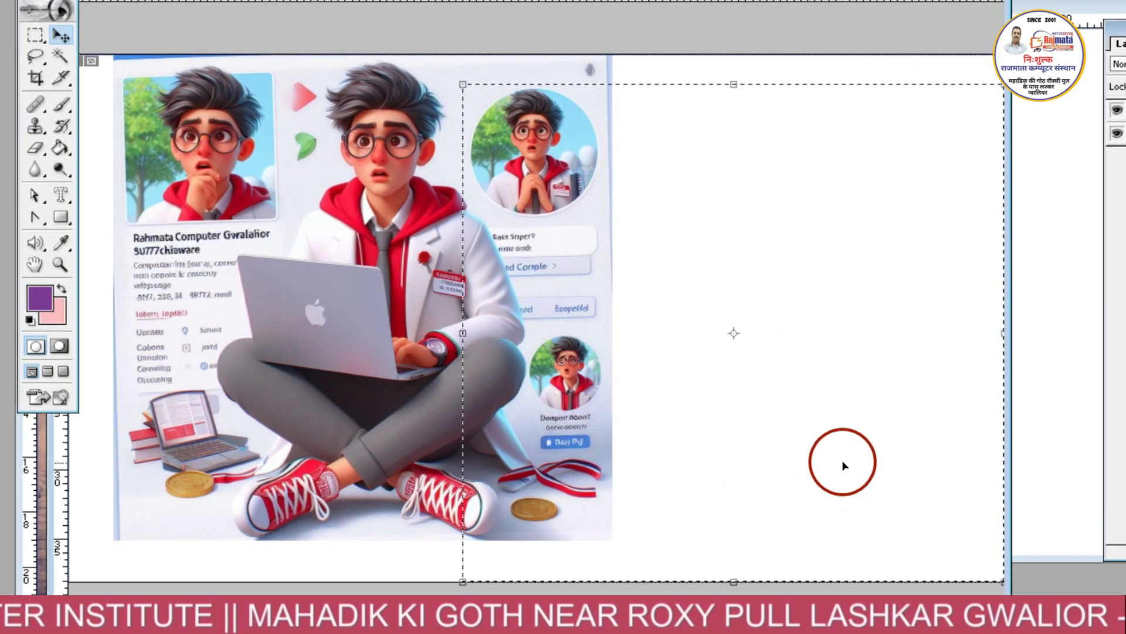
{"action": "key", "text": "ctrl+d"}
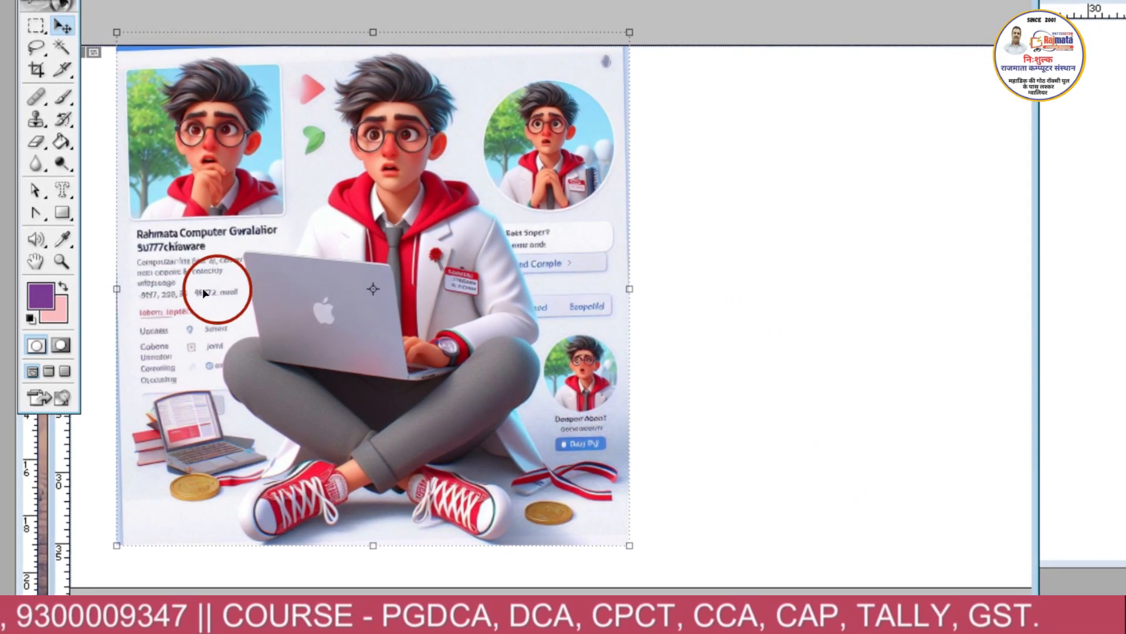
Step: Paint a Quick Mask over the upper-left portrait in Untitled-1 with the Brush tool and convert it to a selection
{"action": "left_click", "coordinate": [54, 342]}
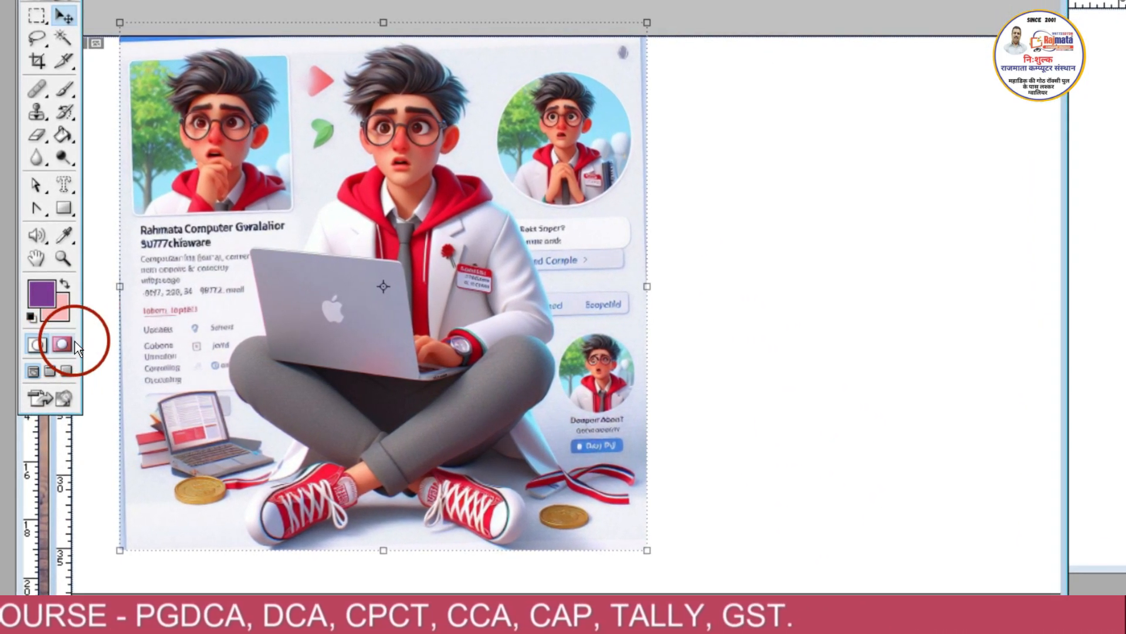
{"action": "left_click", "coordinate": [67, 346]}
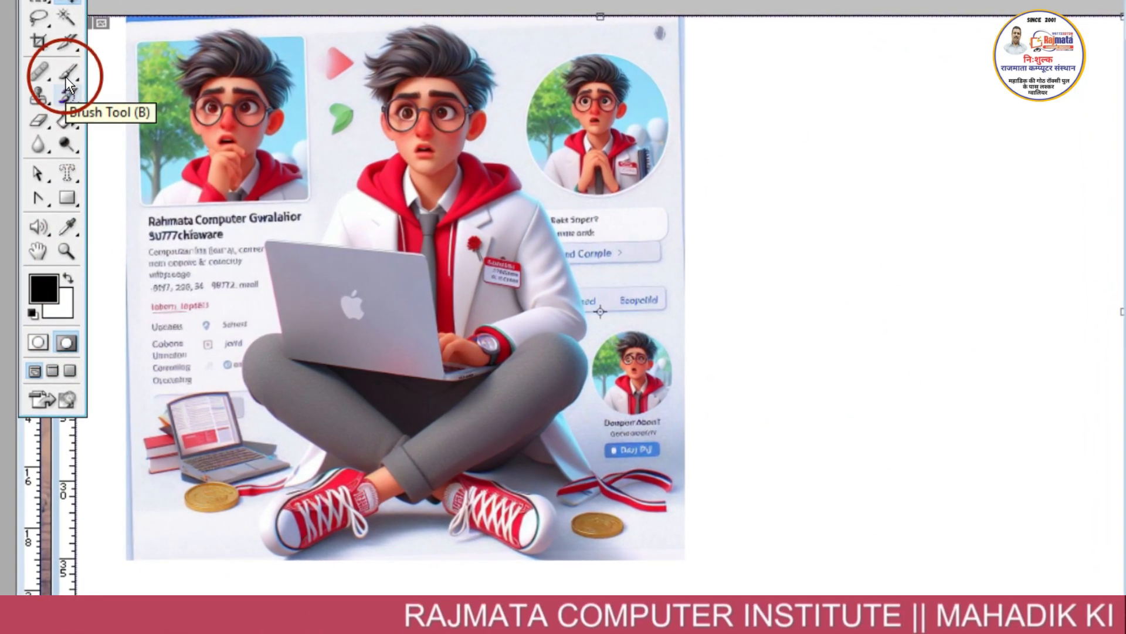
{"action": "left_click", "coordinate": [67, 72]}
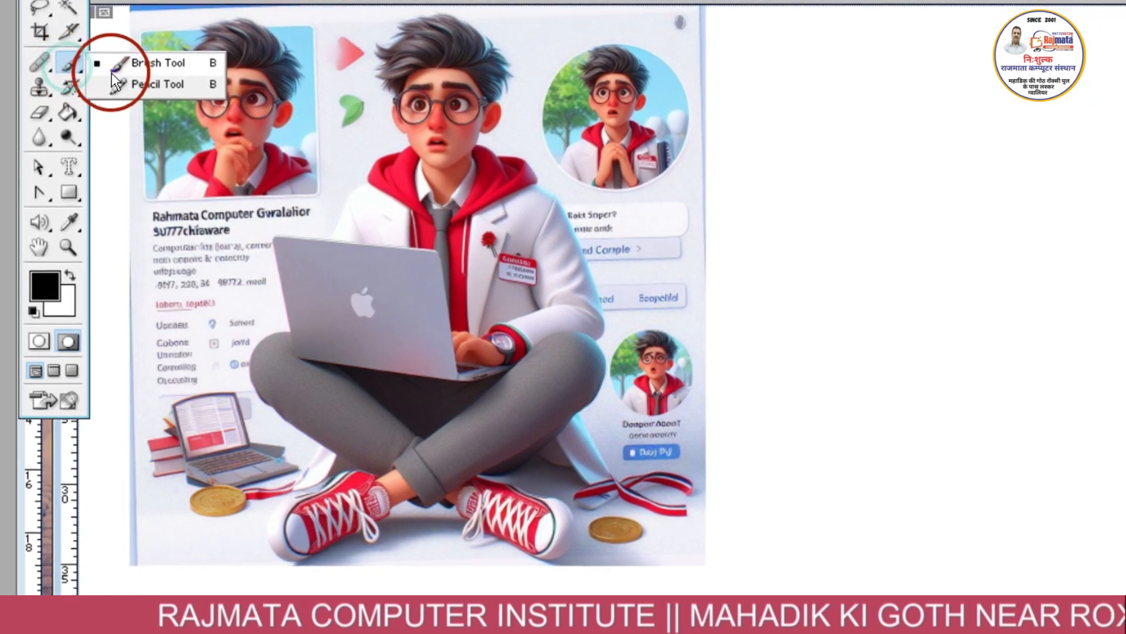
{"action": "left_click", "coordinate": [111, 71]}
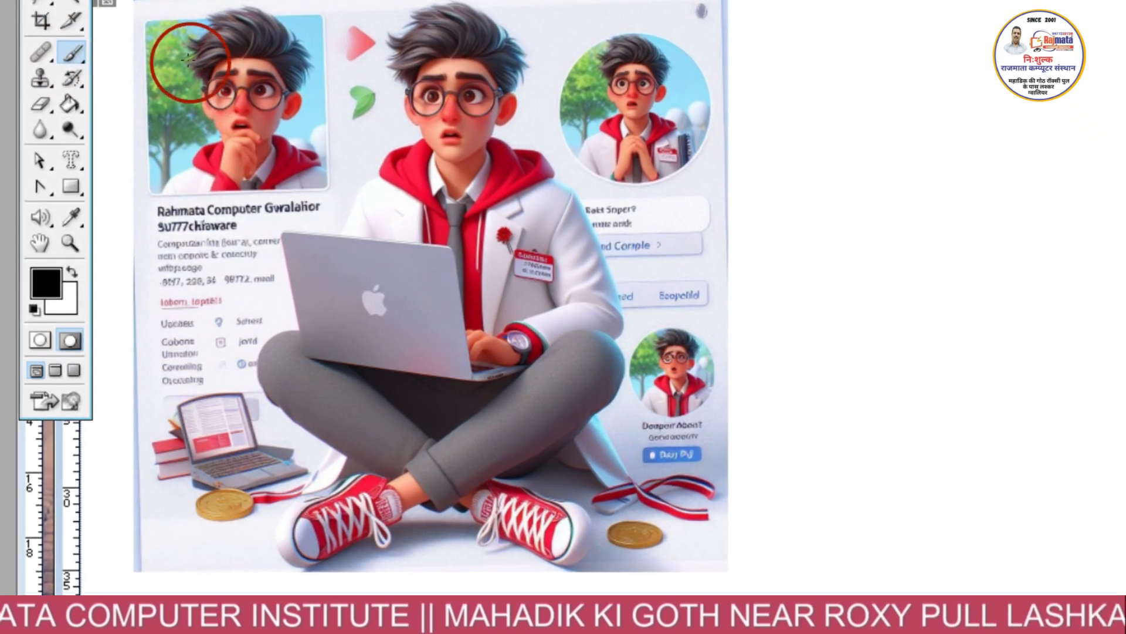
{"action": "mouse_move", "coordinate": [176, 25]}
{"action": "left_mouse_down"}
{"action": "mouse_move", "coordinate": [227, 15]}
{"action": "mouse_move", "coordinate": [293, 76]}
{"action": "mouse_move", "coordinate": [298, 151]}
{"action": "mouse_move", "coordinate": [288, 134]}
{"action": "mouse_move", "coordinate": [187, 139]}
{"action": "mouse_move", "coordinate": [175, 105]}
{"action": "mouse_move", "coordinate": [186, 59]}
{"action": "mouse_move", "coordinate": [243, 57]}
{"action": "mouse_move", "coordinate": [246, 78]}
{"action": "left_mouse_up"}
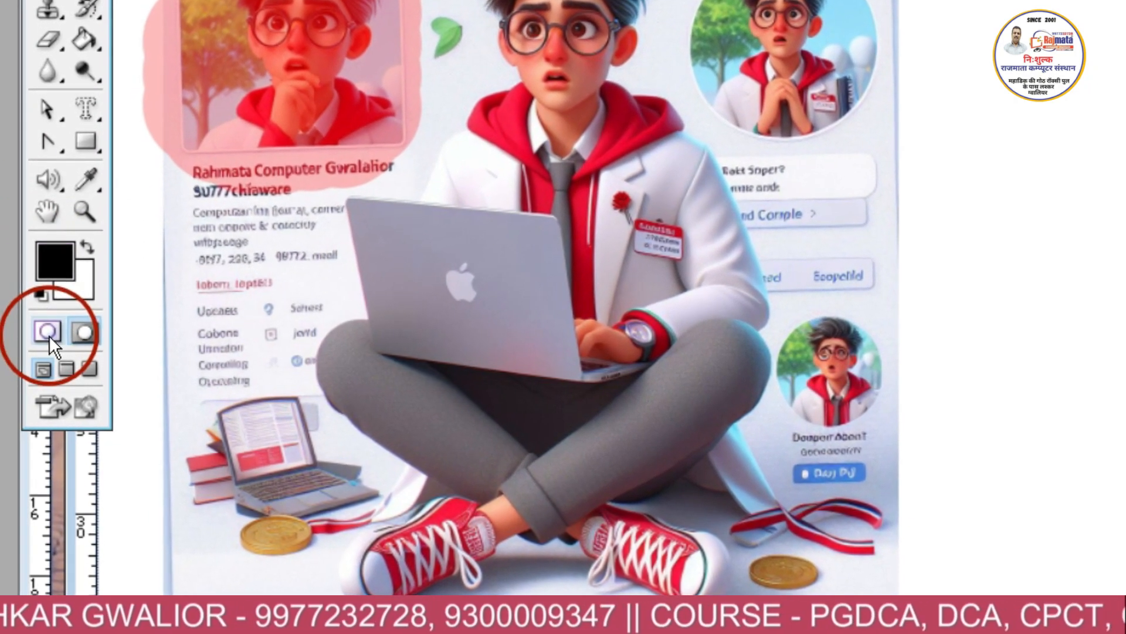
{"action": "left_click", "coordinate": [47, 333]}
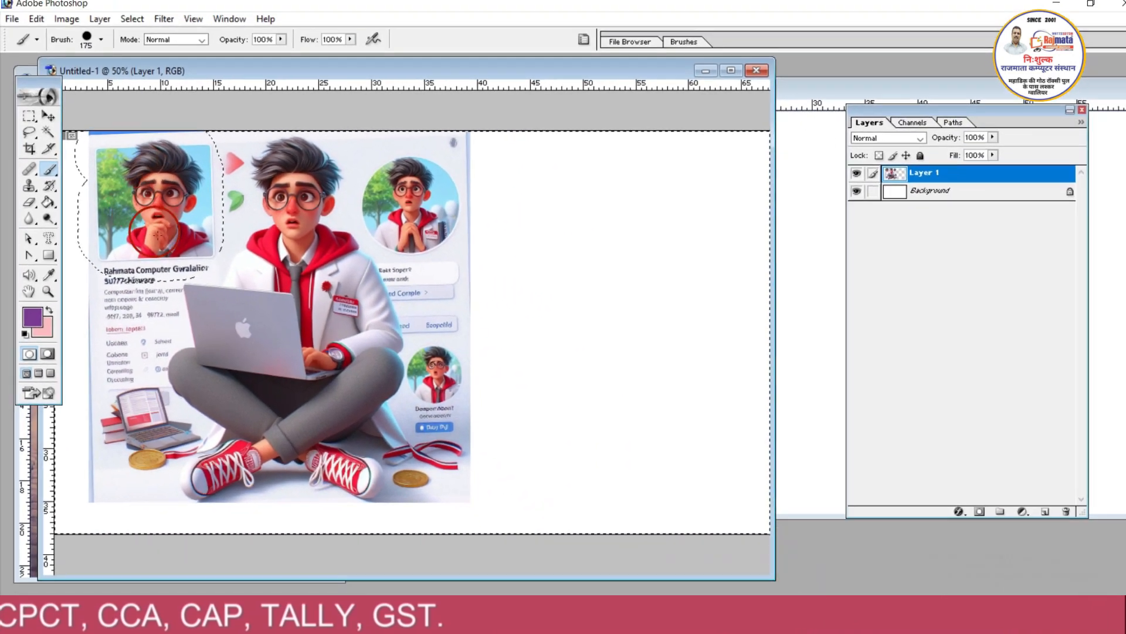
Step: Invert the selection and place a copy of the upper-left portrait in the empty lower-right area of the canvas
{"action": "left_click", "coordinate": [48, 120]}
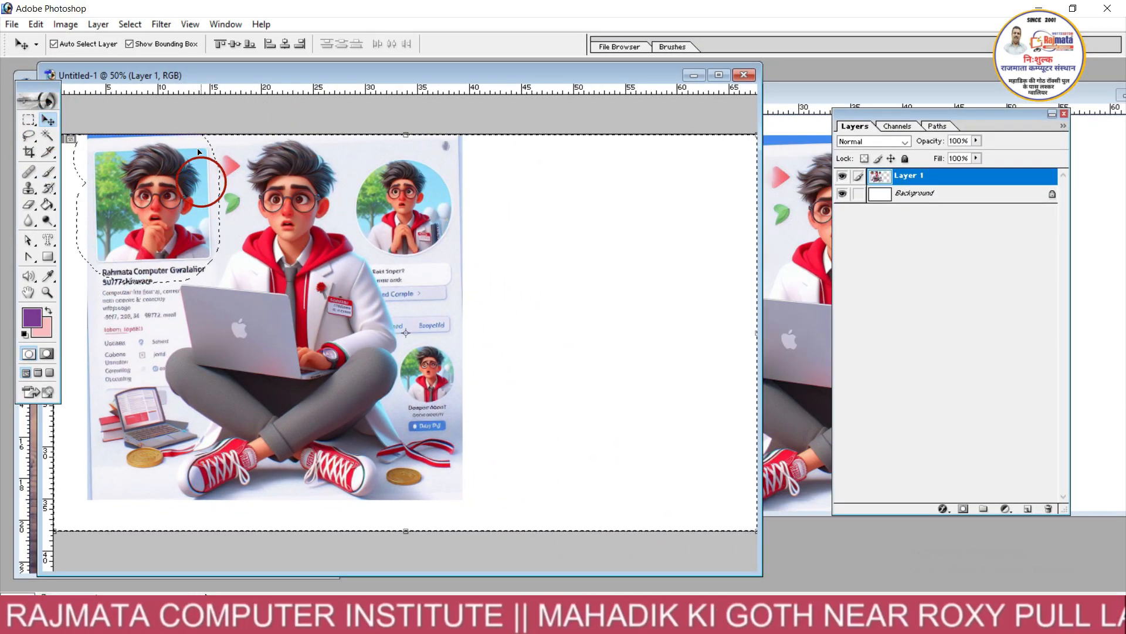
{"action": "left_click", "coordinate": [147, 27]}
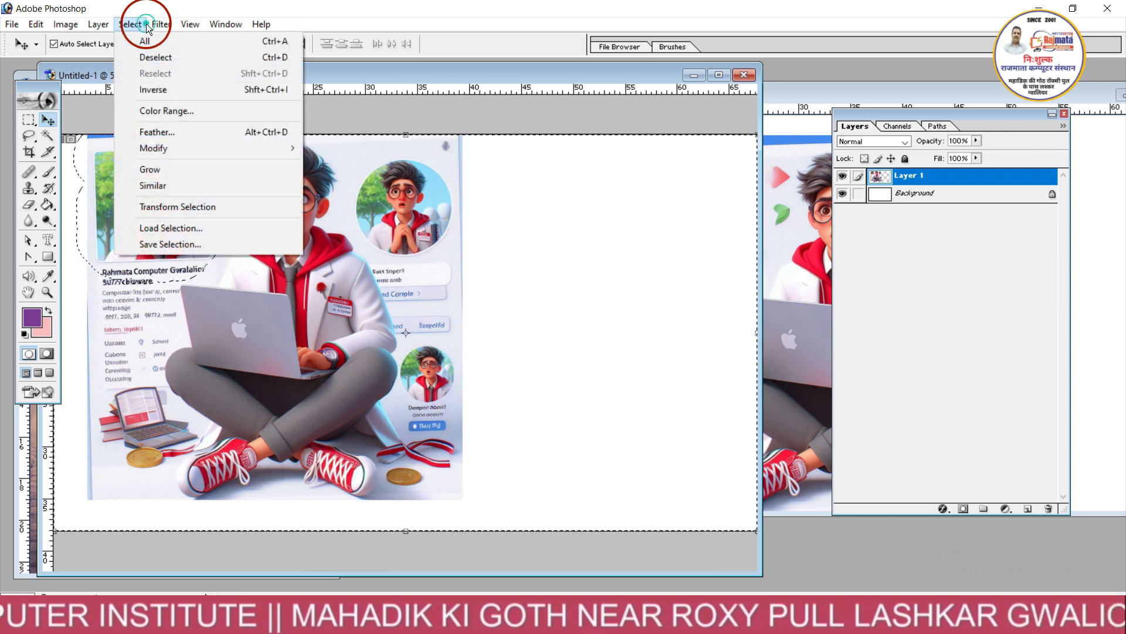
{"action": "left_click", "coordinate": [172, 91]}
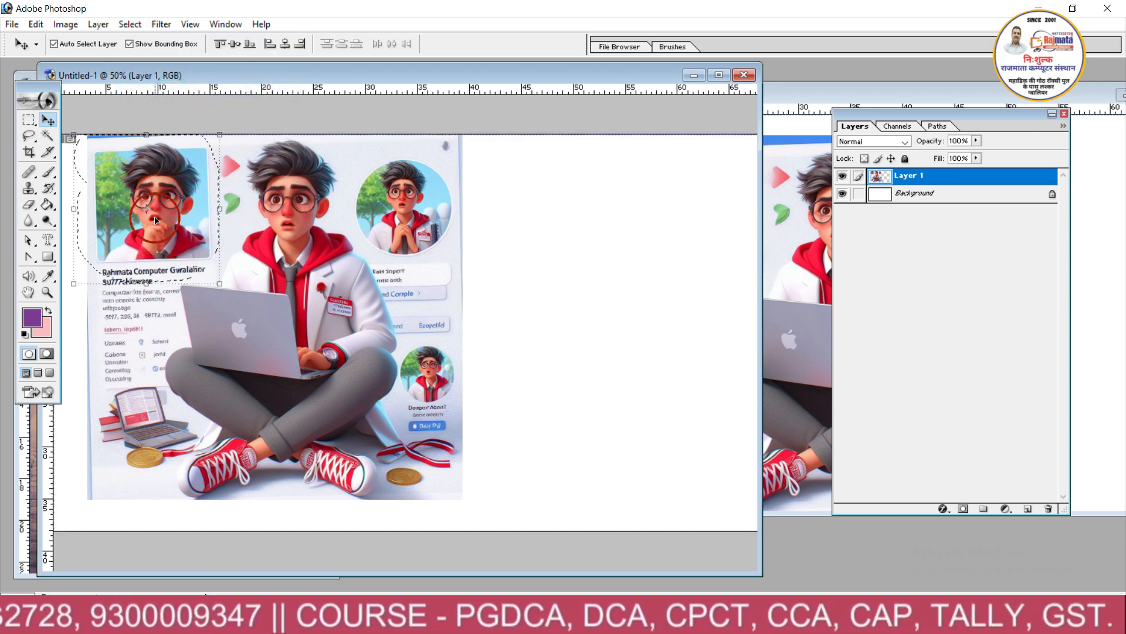
{"action": "left_click_drag", "start_coordinate": [155, 221], "coordinate": [574, 449]}
{"action": "left_click", "coordinate": [542, 316]}
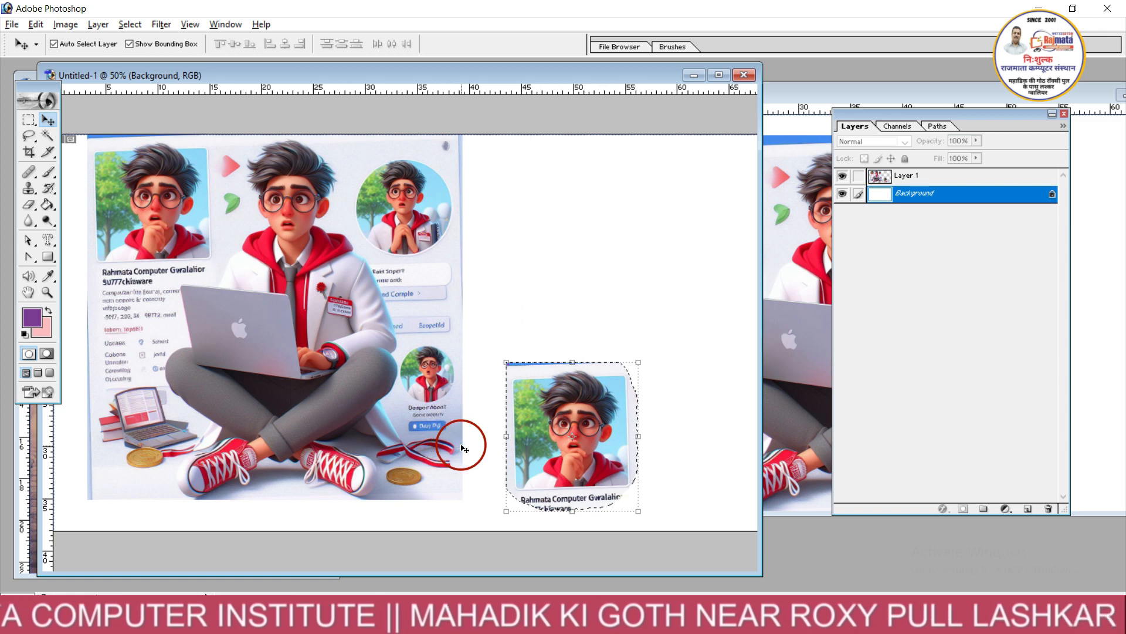
{"action": "left_click", "coordinate": [285, 410]}
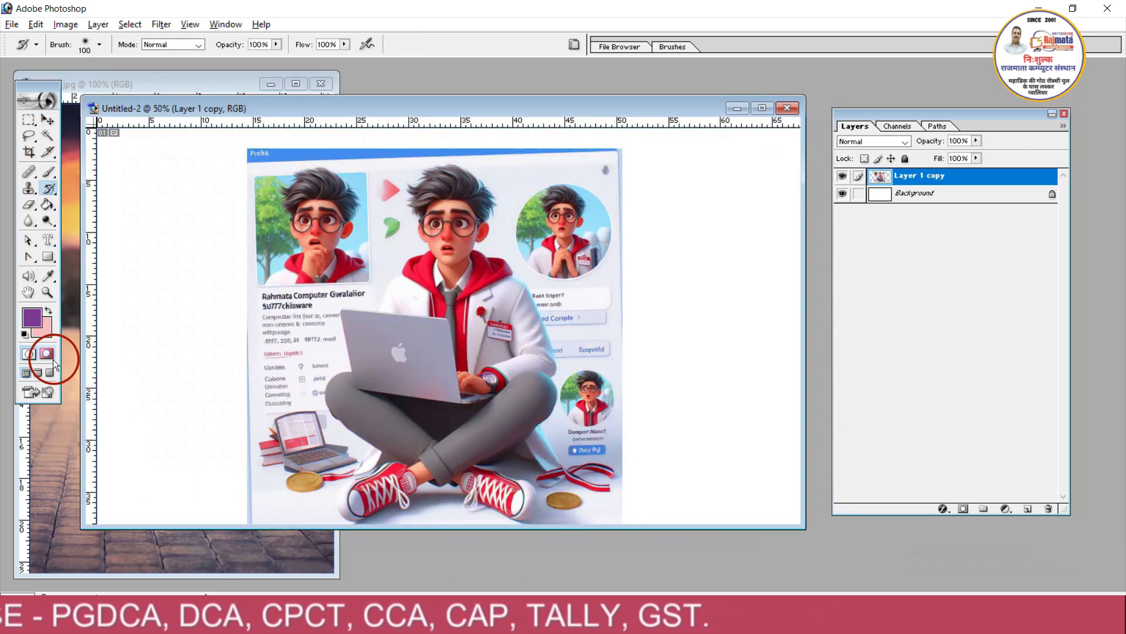
Step: Paint a Quick Mask over the central seated boy and his laptop in Untitled-2 with the Brush tool
{"action": "left_click", "coordinate": [51, 358]}
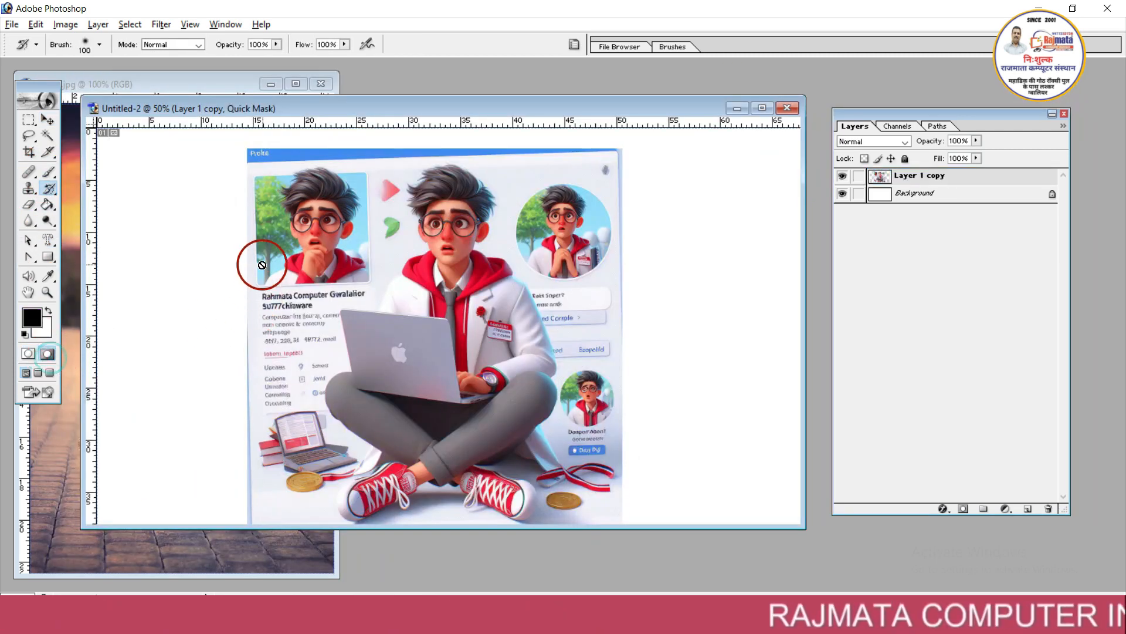
{"action": "left_click", "coordinate": [51, 174]}
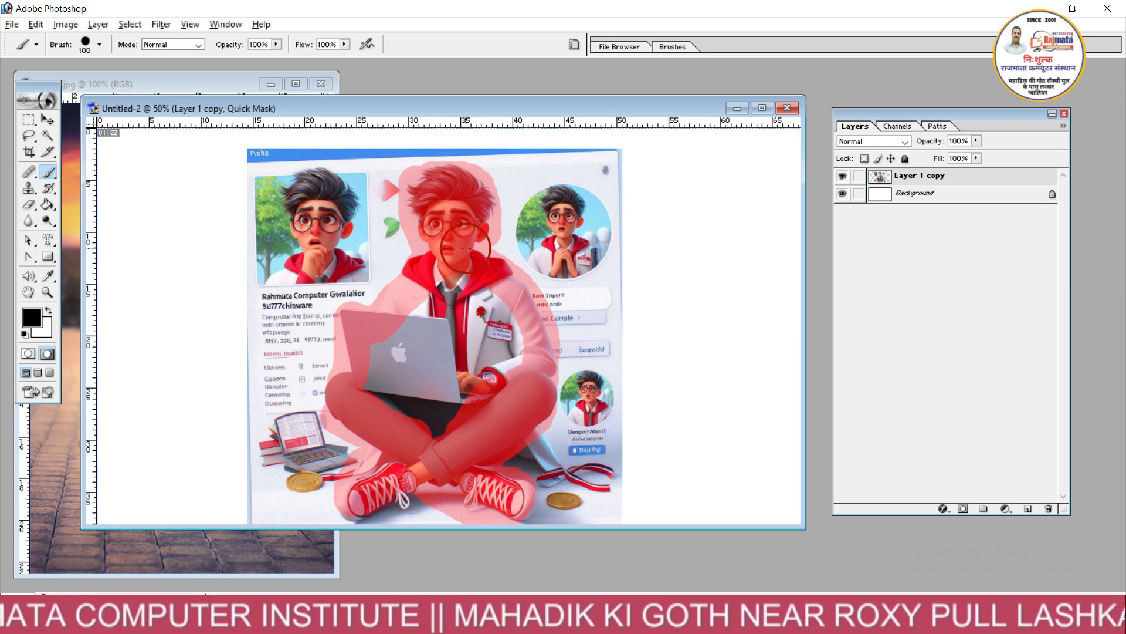
{"action": "mouse_move", "coordinate": [465, 249]}
{"action": "left_mouse_down"}
{"action": "mouse_move", "coordinate": [481, 361]}
{"action": "mouse_move", "coordinate": [505, 360]}
{"action": "left_mouse_up"}
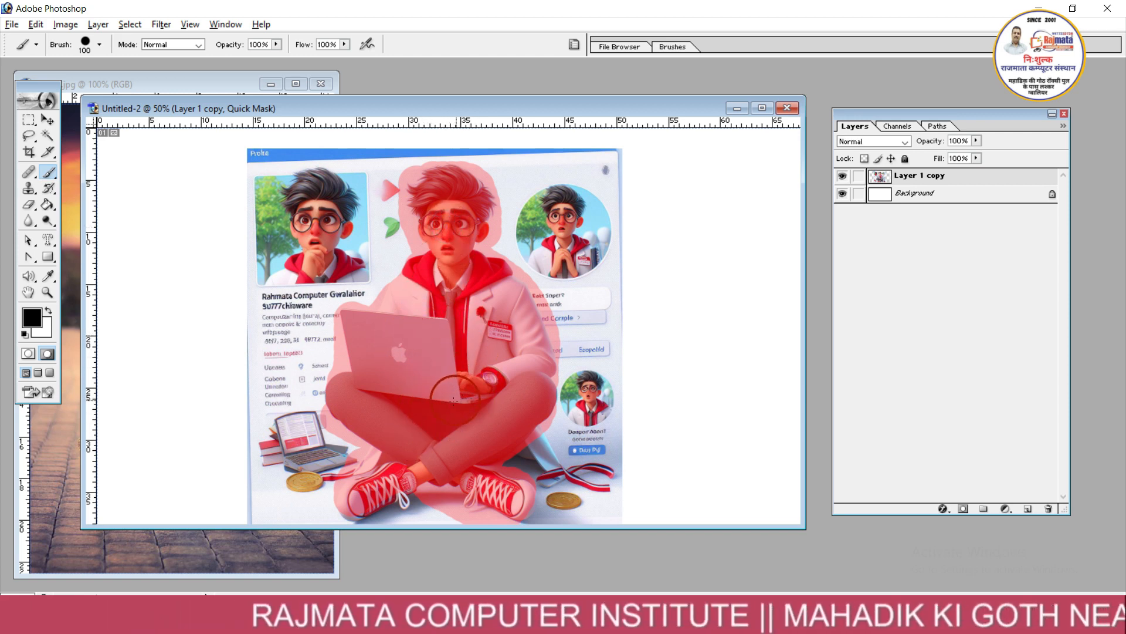
Step: Convert the Quick Mask to a selection and invert it so only the central seated boy and his laptop are selected
{"action": "left_click", "coordinate": [32, 356]}
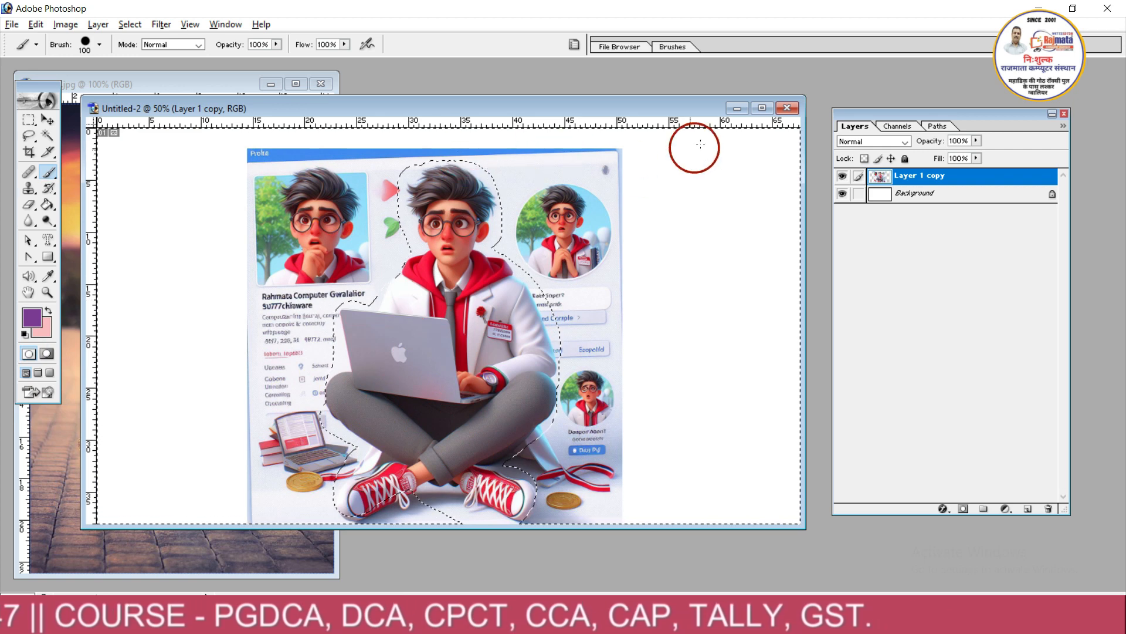
{"action": "left_click", "coordinate": [129, 24]}
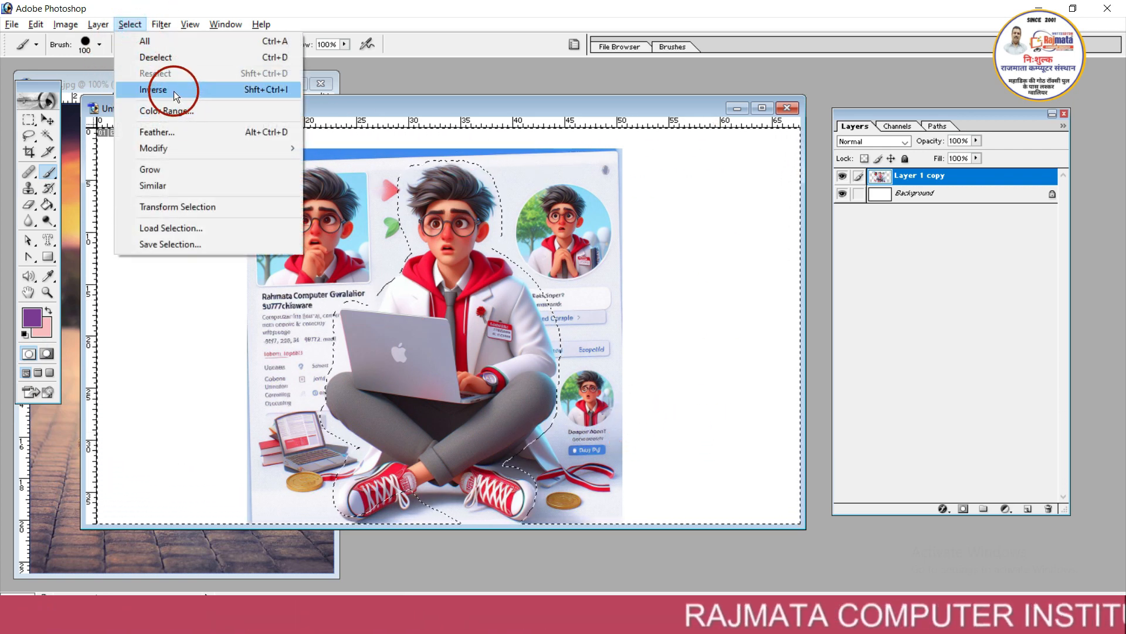
{"action": "left_click", "coordinate": [153, 89]}
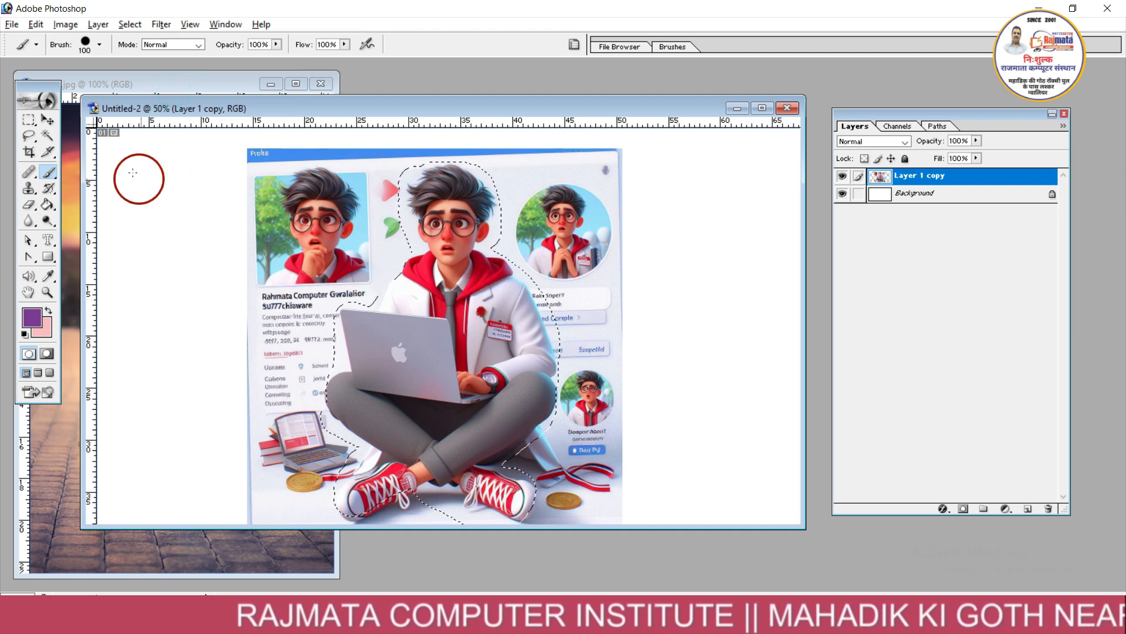
Step: Place a copy of the selected boy in the empty area beside the picture, scale it to about 56% width and 53% height, and deselect
{"action": "left_click", "coordinate": [49, 122]}
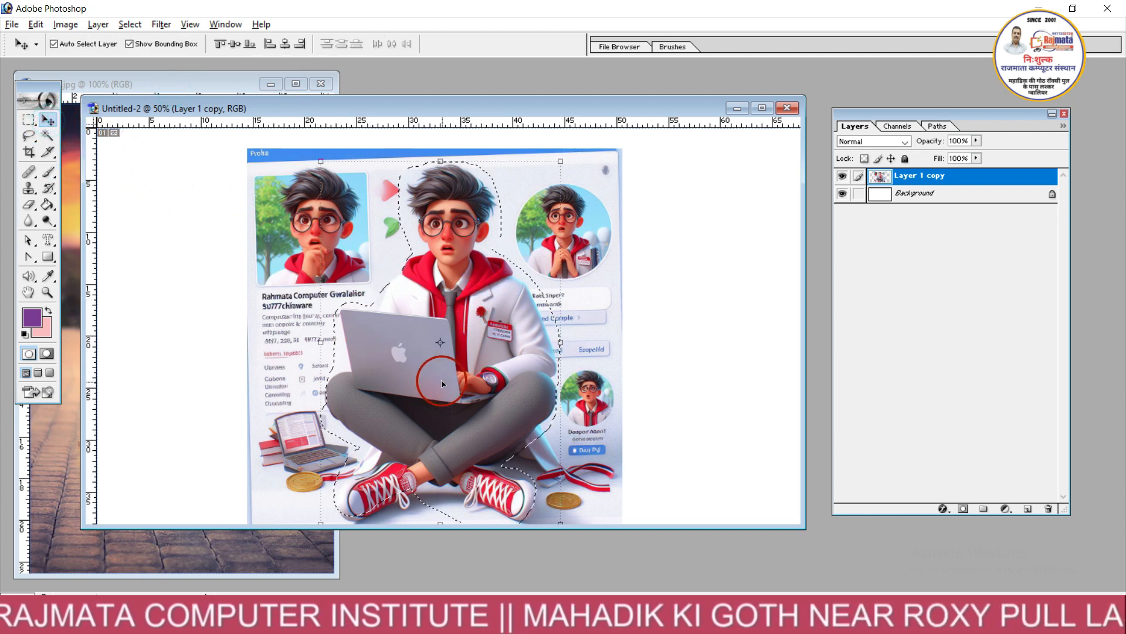
{"action": "left_click_drag", "start_coordinate": [442, 384], "coordinate": [671, 381]}
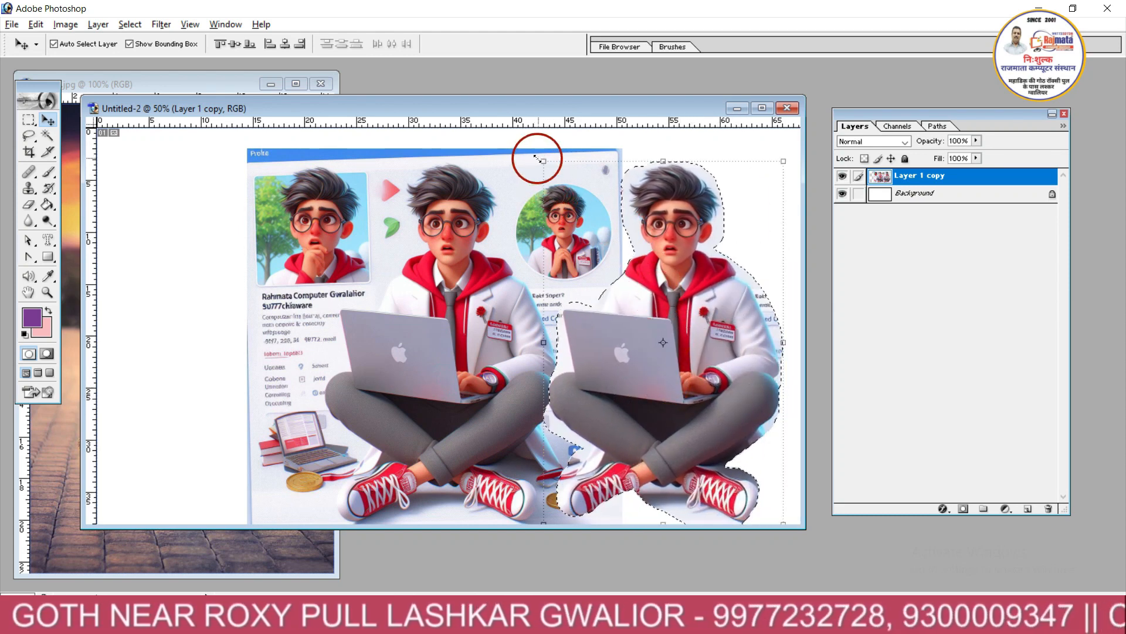
{"action": "left_click_drag", "start_coordinate": [536, 157], "coordinate": [650, 334]}
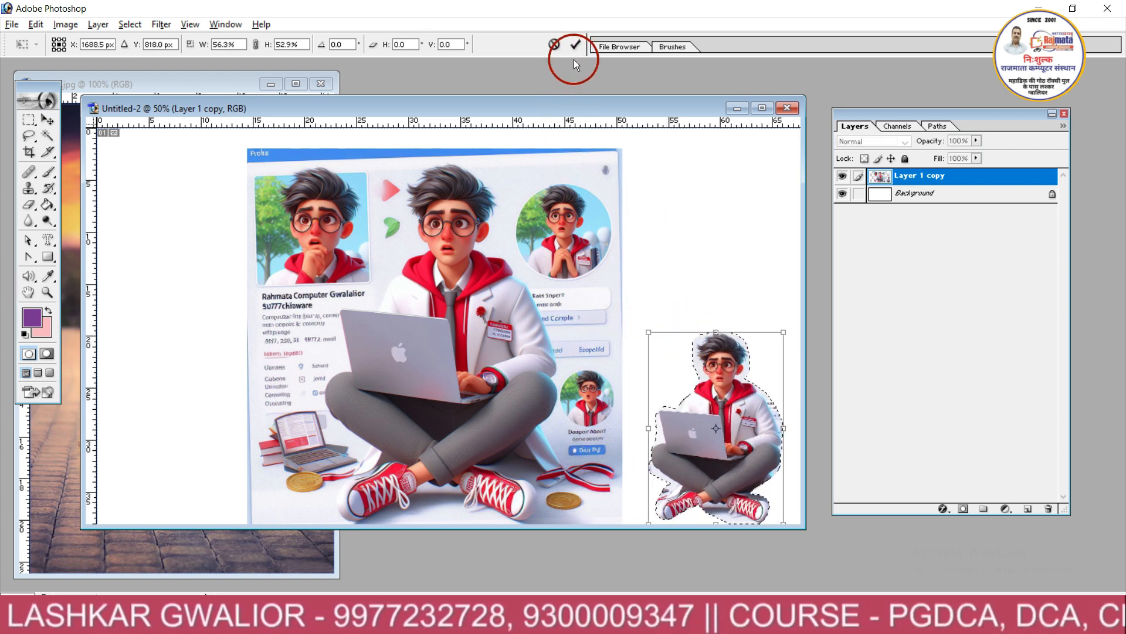
{"action": "left_click", "coordinate": [575, 44]}
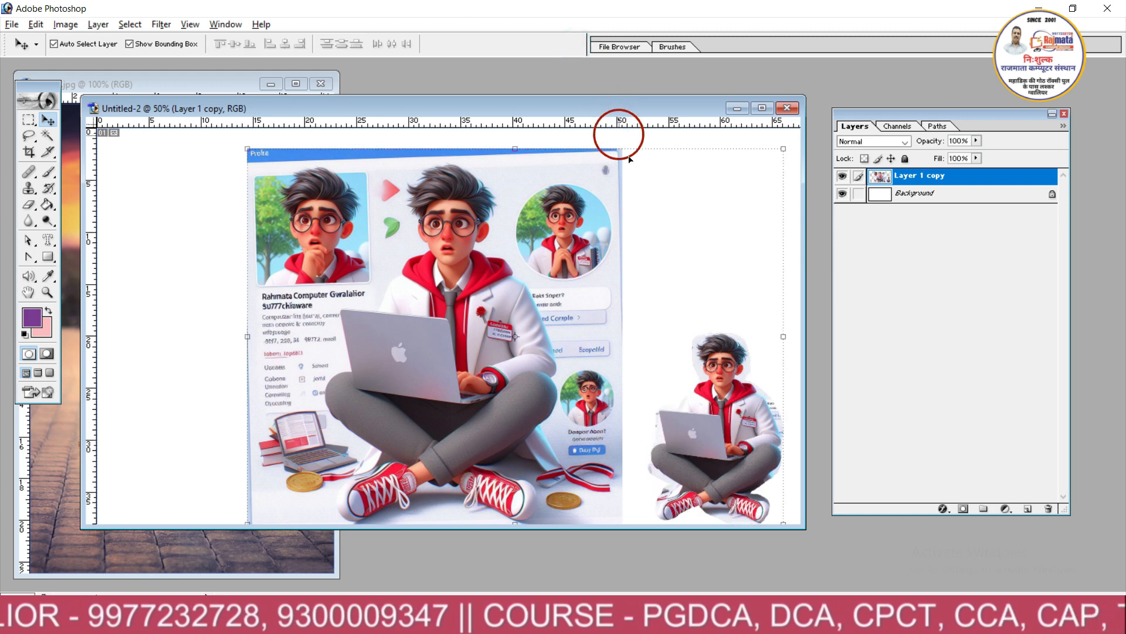